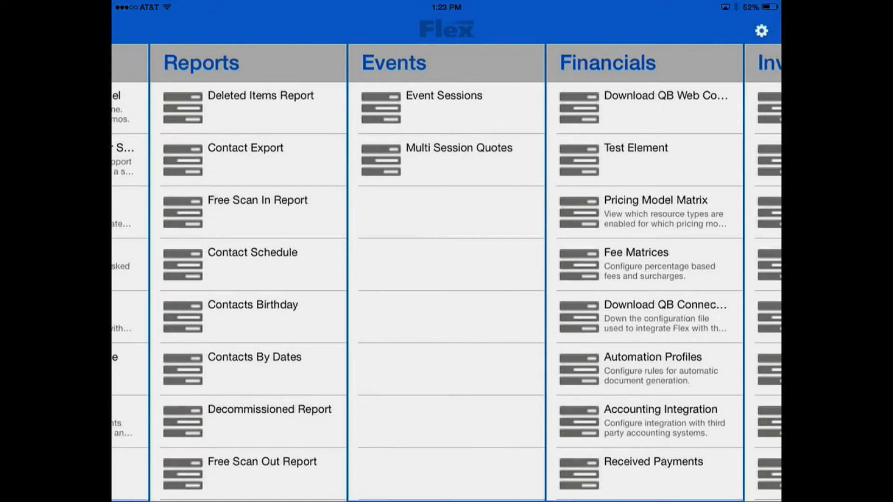
- Log out from the main board with the settings gear to reach the start screen
click(761, 31)
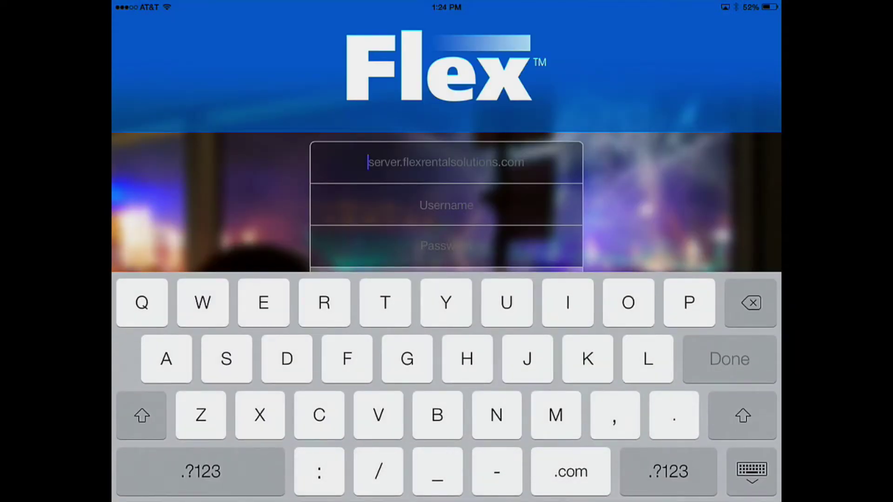
text(qaminor)
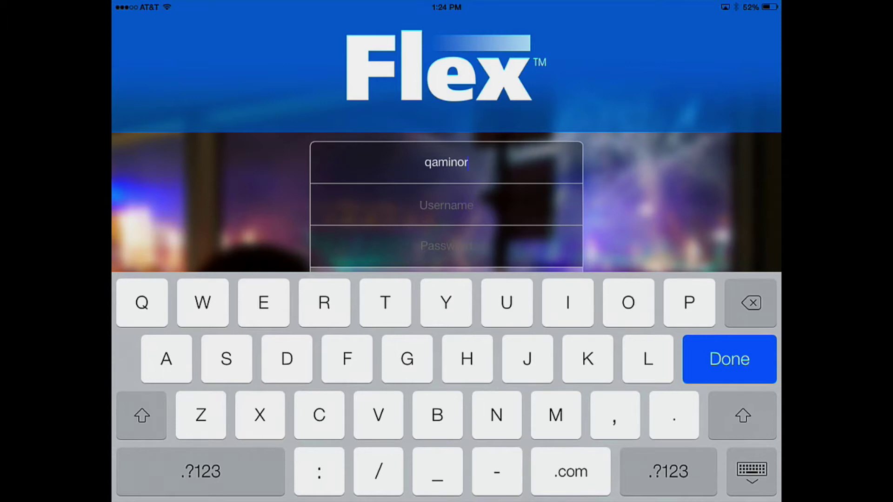
text(.flexrentalsolutions.com)
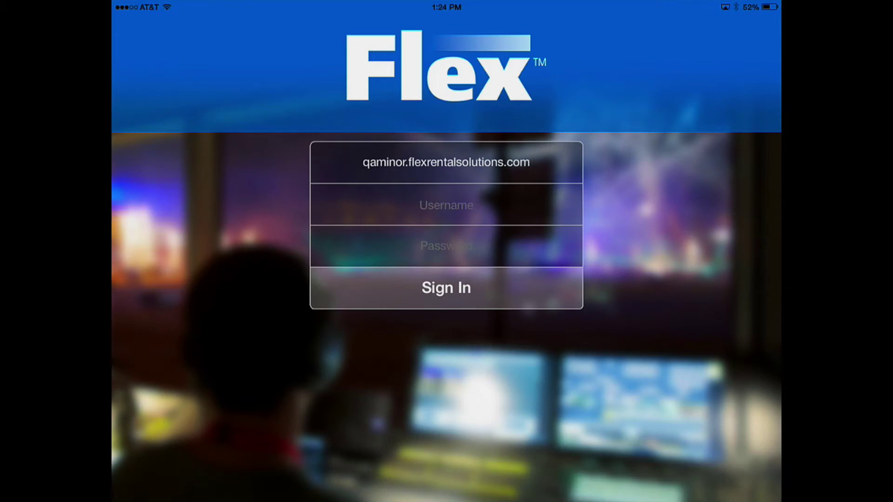
- Sign in to qaminor.flexrentalsolutions.com with the username and password
click(447, 205)
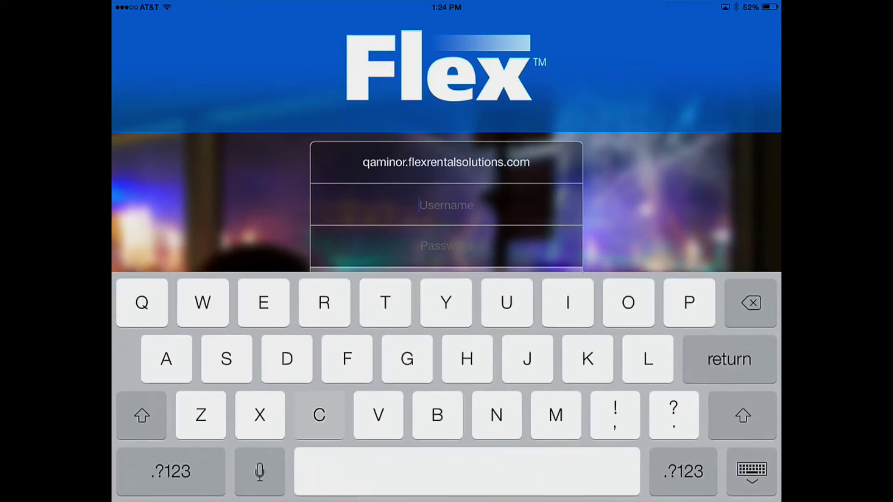
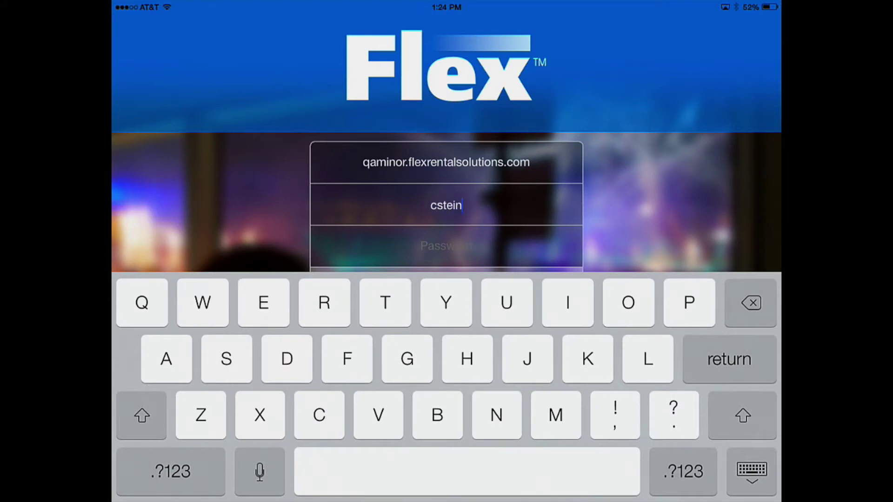
key(Return)
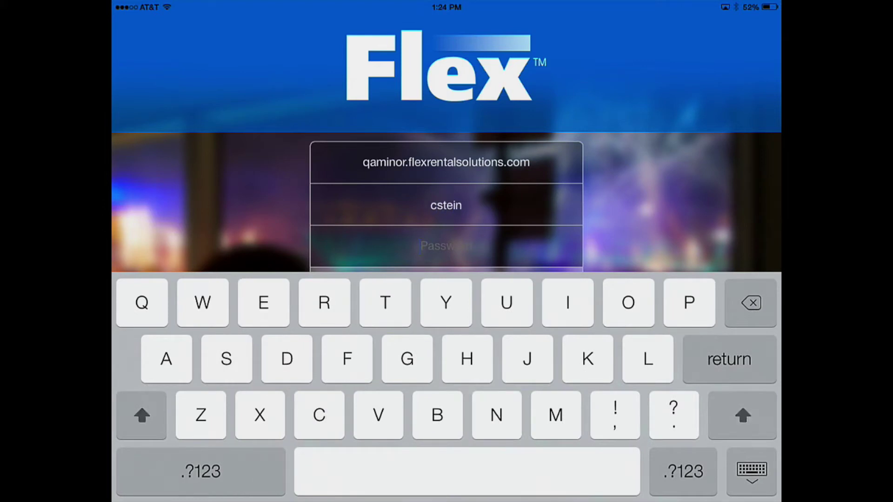
click(751, 472)
click(446, 288)
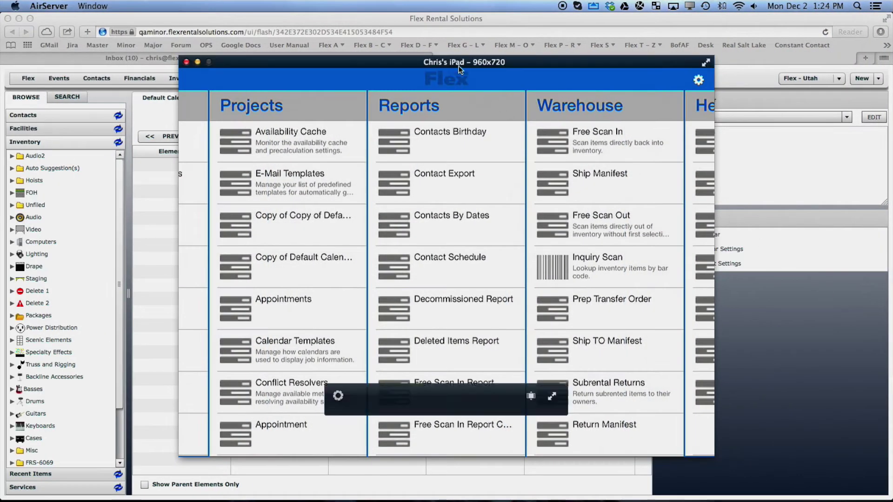
- Switch the AirServer mirror window of the Flex board to full screen
click(185, 66)
click(551, 396)
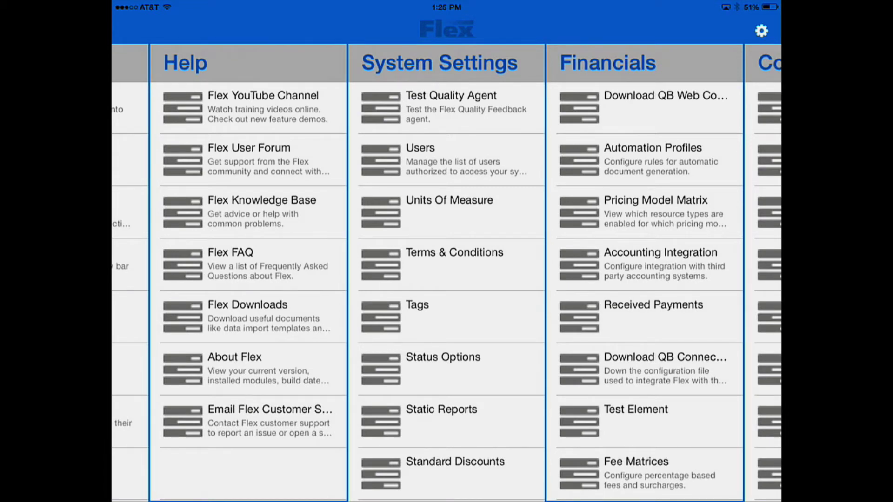
scroll(452, 291, down, 3)
scroll(451, 292, down, 1)
scroll(450, 292, down, 1)
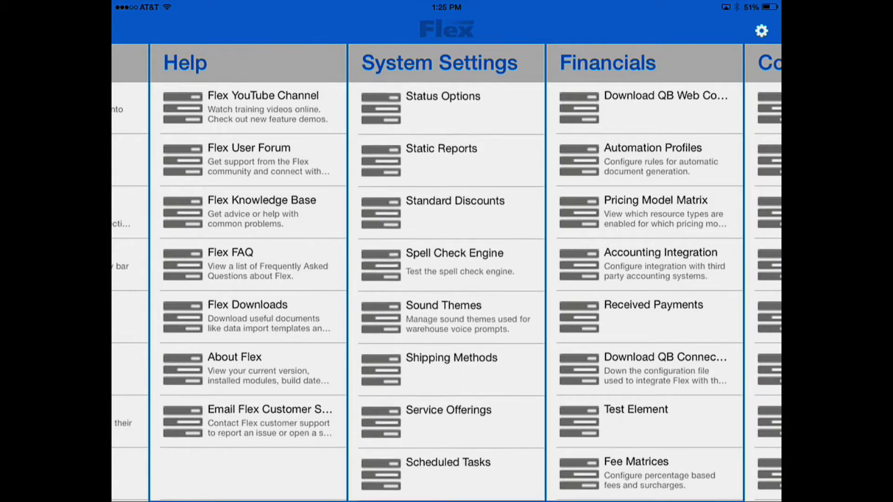
scroll(451, 292, down, 3)
scroll(451, 292, up, 1)
scroll(450, 292, up, 2)
scroll(451, 292, up, 2)
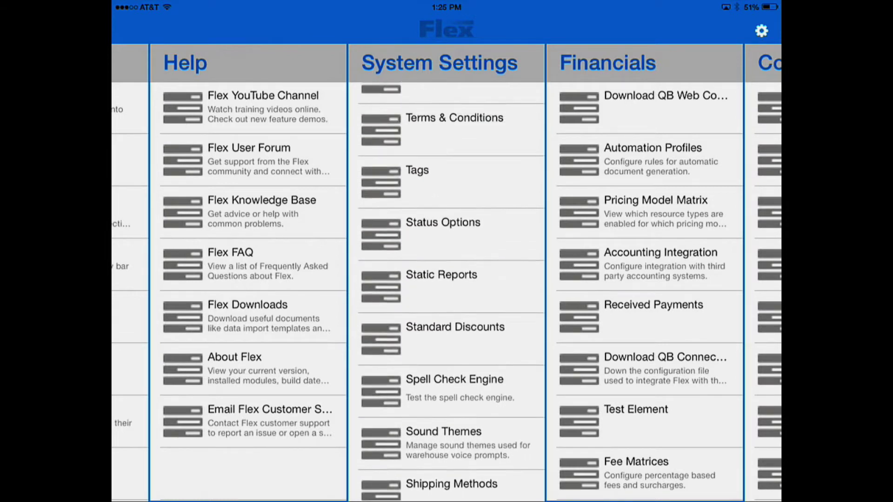
scroll(451, 293, down, 2)
scroll(451, 292, down, 3)
scroll(450, 292, down, 2)
scroll(451, 292, up, 1)
scroll(451, 292, up, 3)
scroll(451, 292, down, 3)
scroll(452, 292, up, 3)
scroll(452, 292, up, 1)
scroll(451, 292, right, 3)
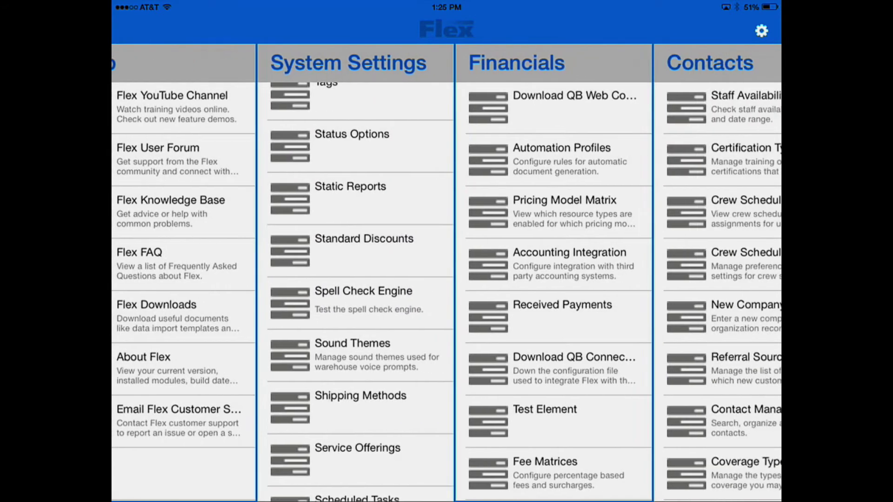
scroll(451, 292, right, 3)
scroll(451, 292, right, 3)
scroll(450, 292, right, 1)
scroll(451, 292, right, 3)
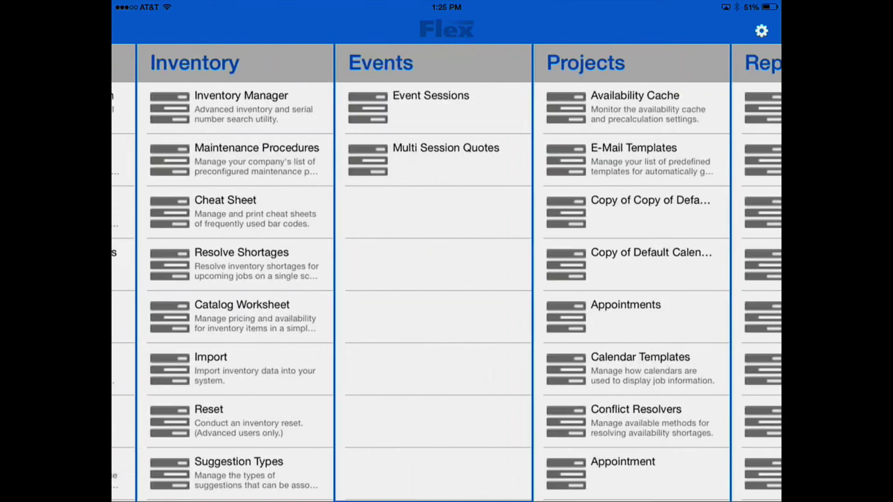
scroll(451, 293, right, 3)
scroll(451, 292, right, 4)
scroll(451, 291, right, 1)
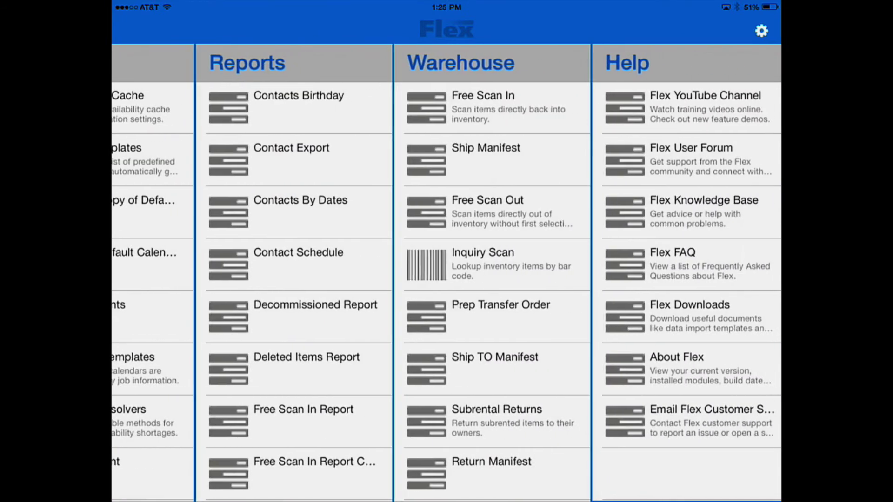
scroll(450, 291, right, 1)
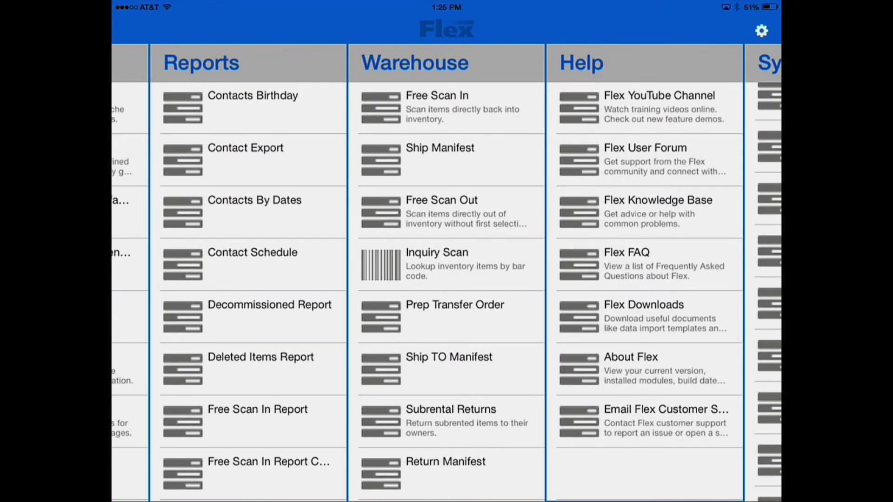
- Look up barcode 12345 in Inquiry Scan to show the Meyer Milo Line Array Speaker
click(446, 263)
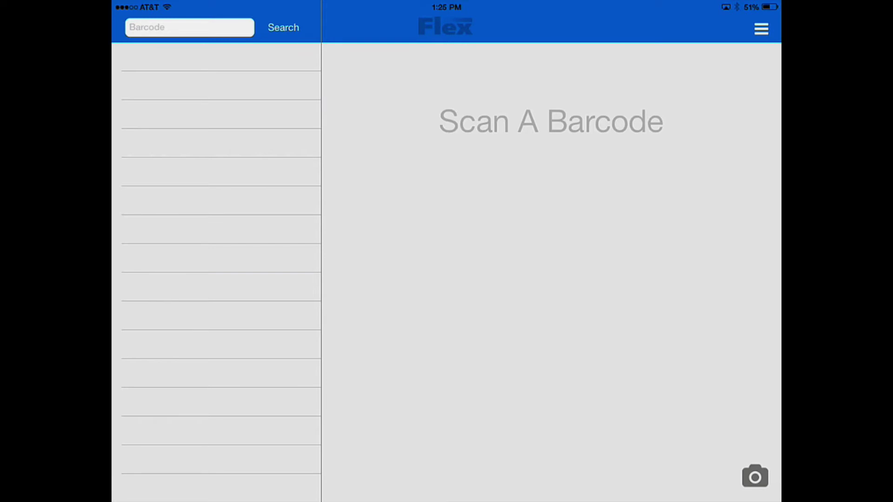
click(189, 27)
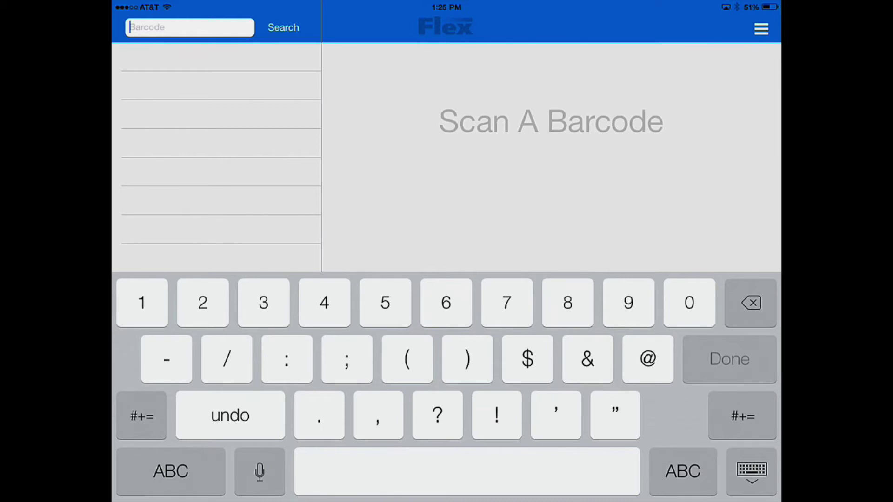
text(12345)
key(Return)
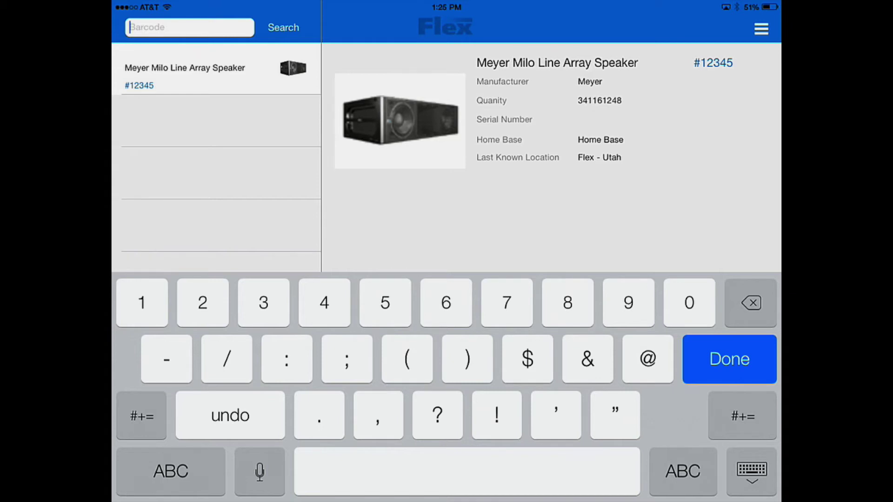
click(752, 471)
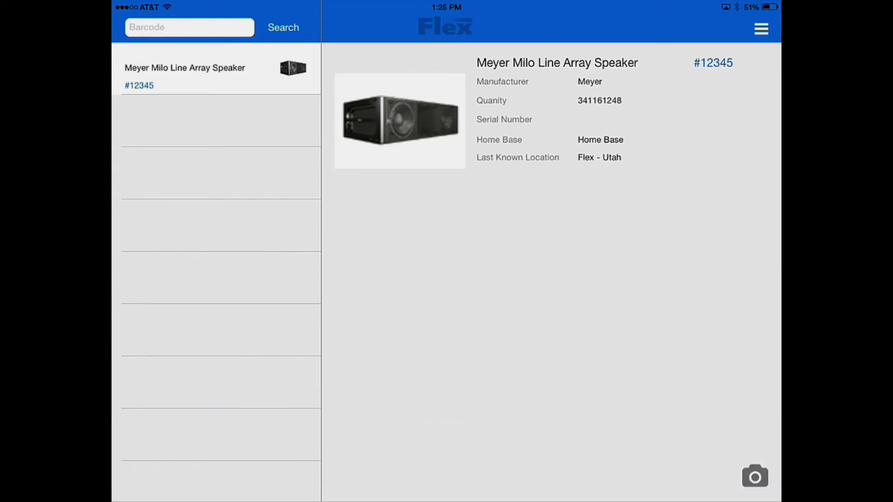
- Submit barcode 03126 for lookup in the Inquiry Scan Barcode field
click(190, 27)
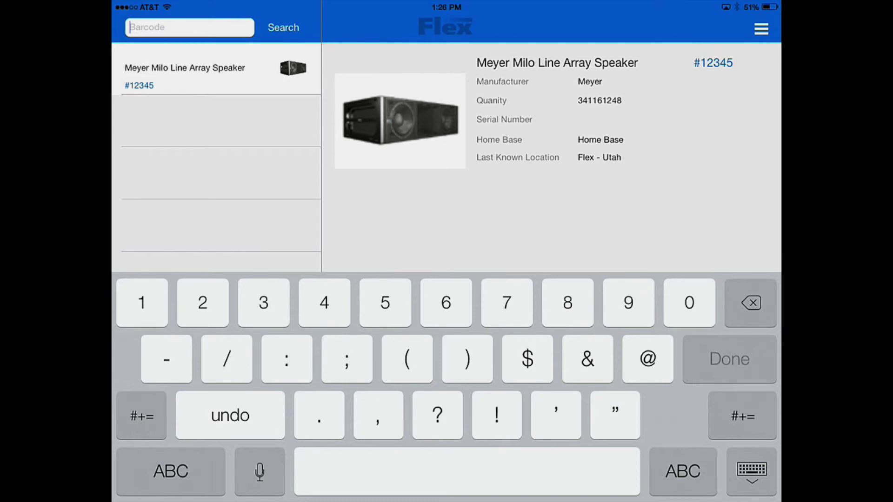
click(752, 472)
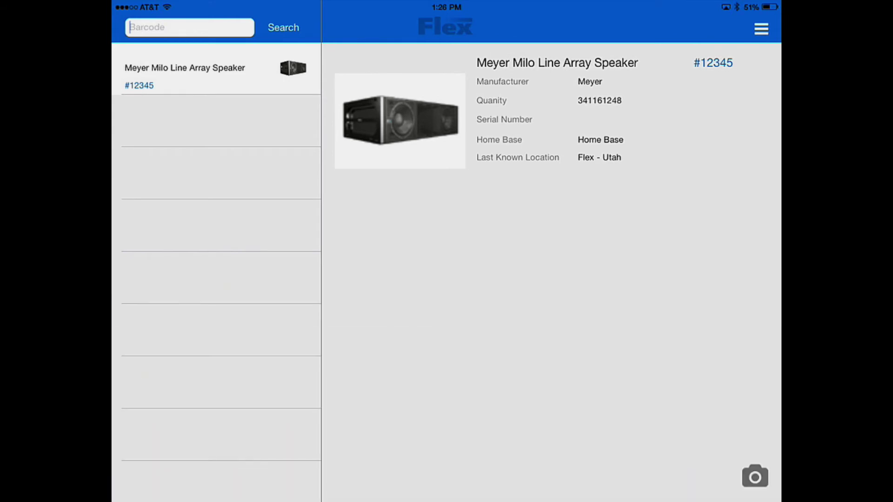
text(03126)
key(Return)
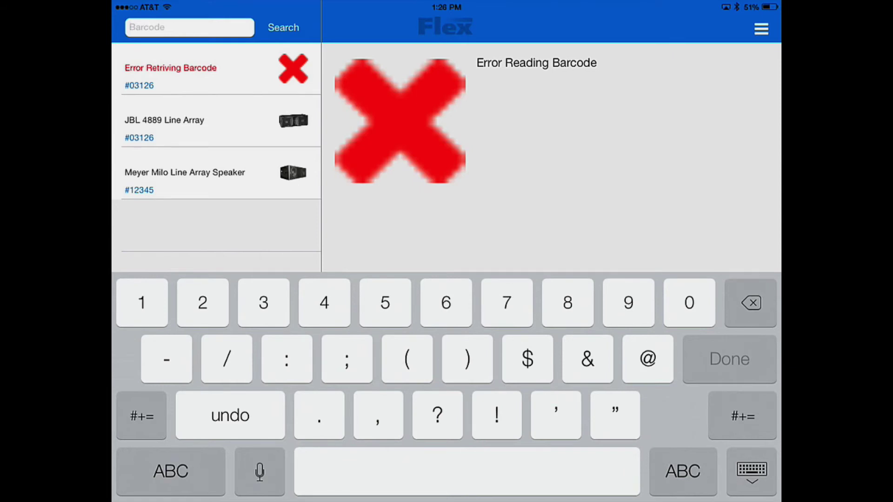
- Review the failed-read entry and the JBL 4889 Line Array #03126 details
click(209, 128)
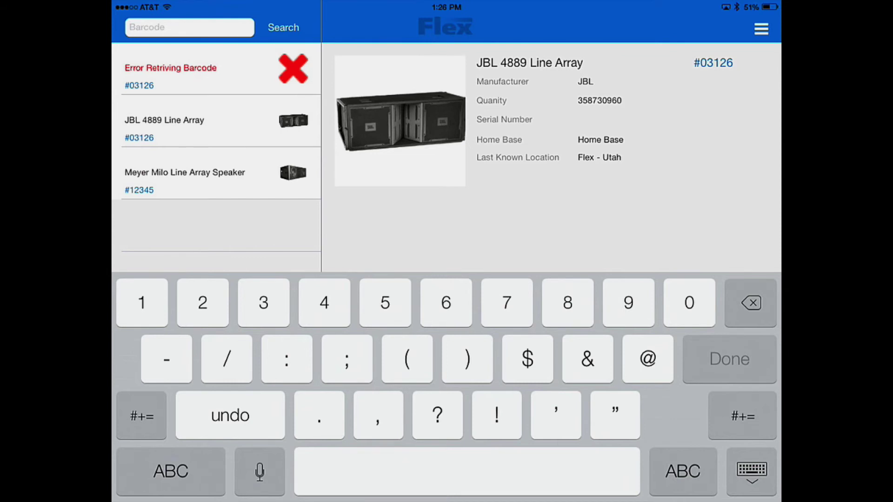
click(209, 68)
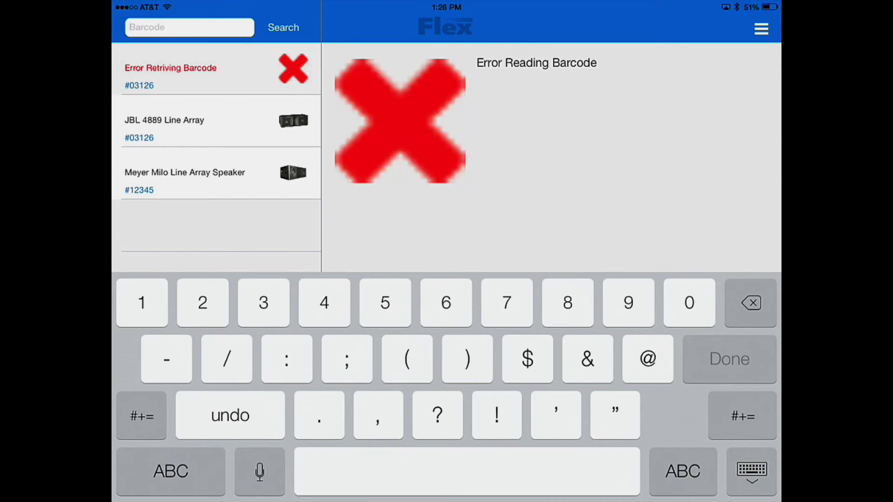
click(210, 128)
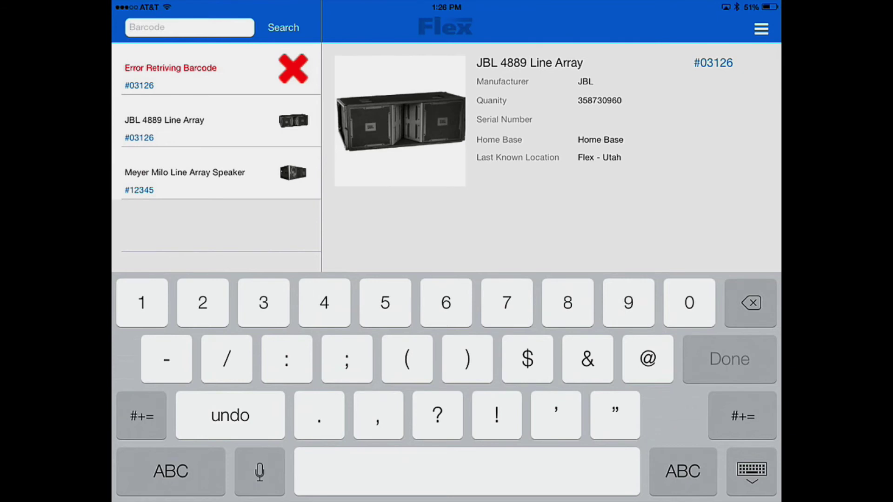
click(752, 472)
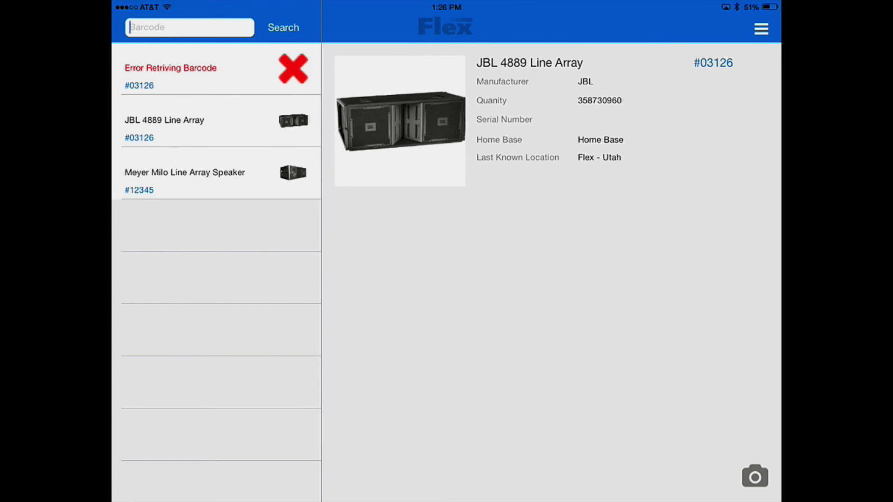
- Camera-scan JBL 4889 Line Array #03124 and show its Flex - Denver details
click(755, 477)
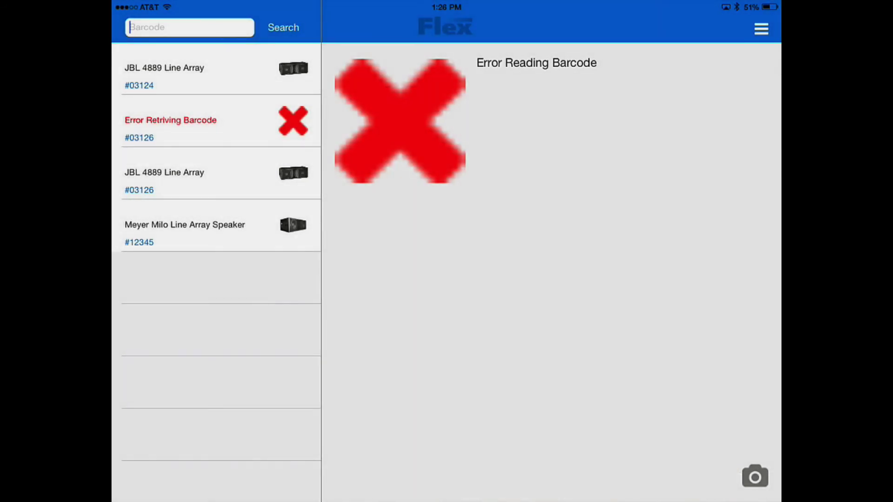
click(209, 76)
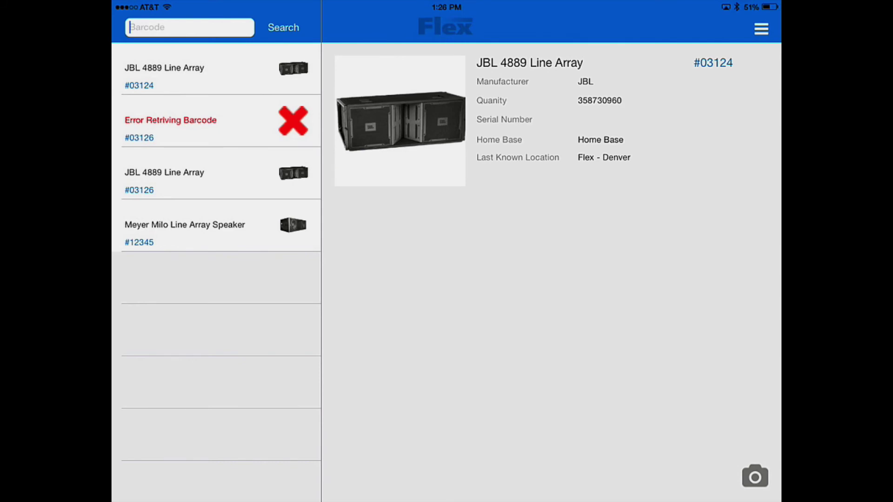